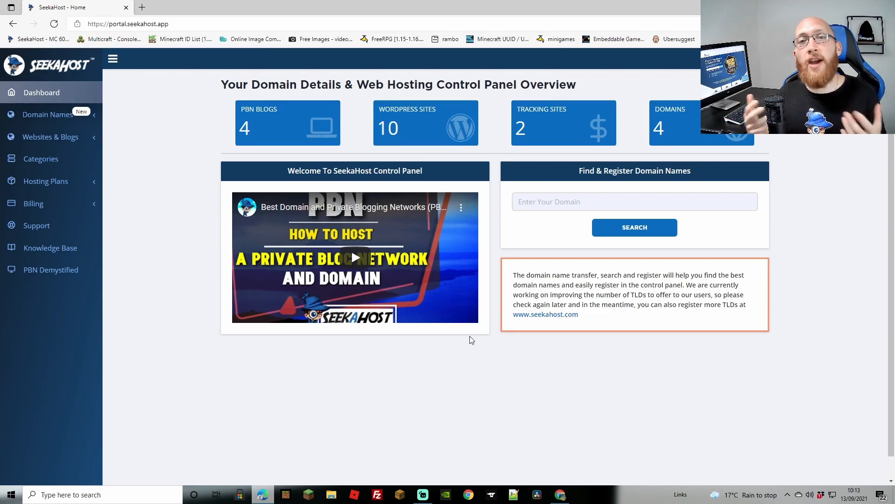
# Add a visible WordPress site for thehomeworkouts.com titled The Home of Workouts under the Premium subscription
pyautogui.click(409, 132)
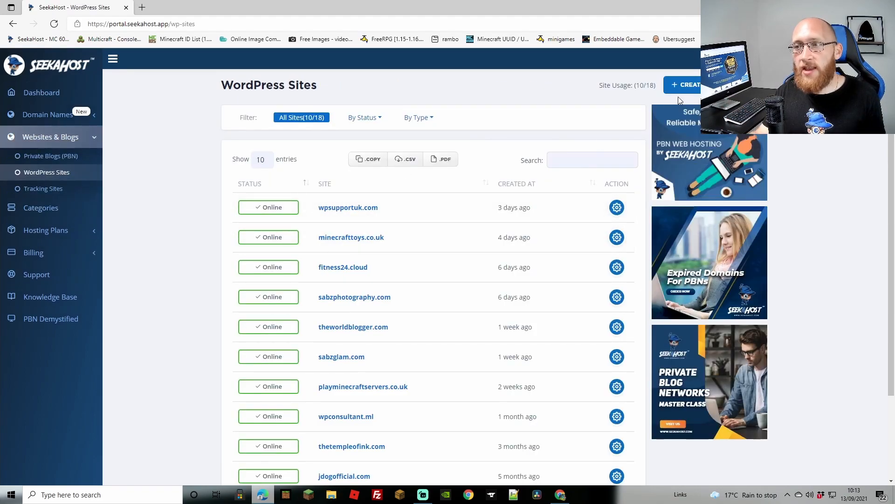
pyautogui.click(685, 86)
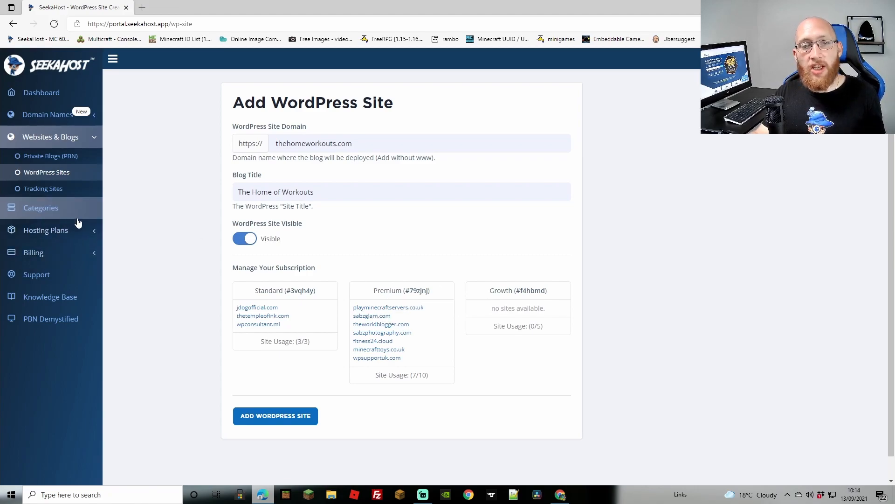
pyautogui.click(59, 232)
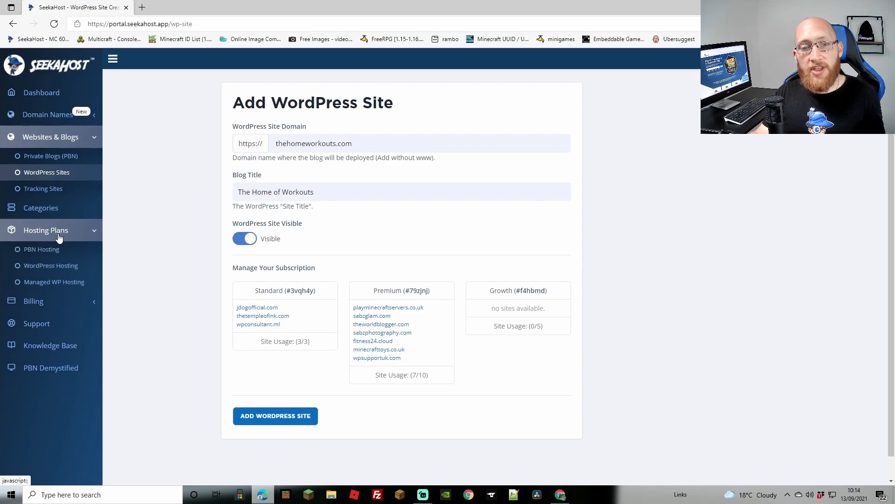
pyautogui.click(52, 266)
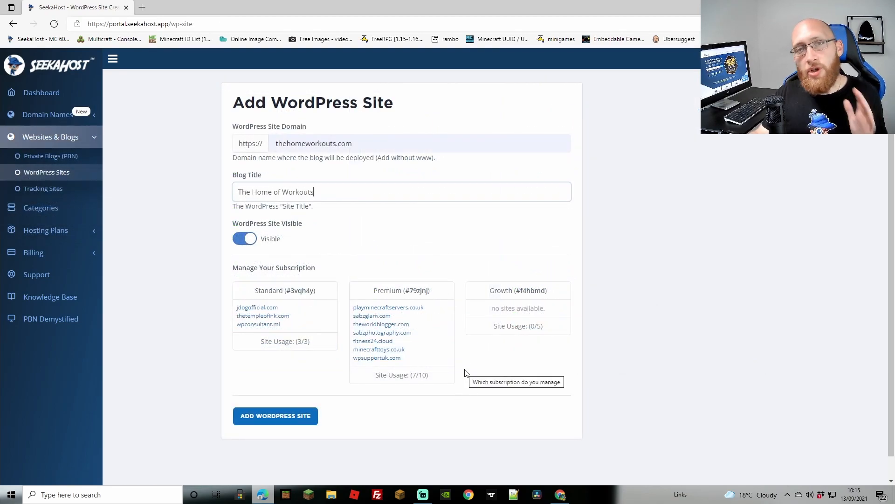
pyautogui.click(375, 300)
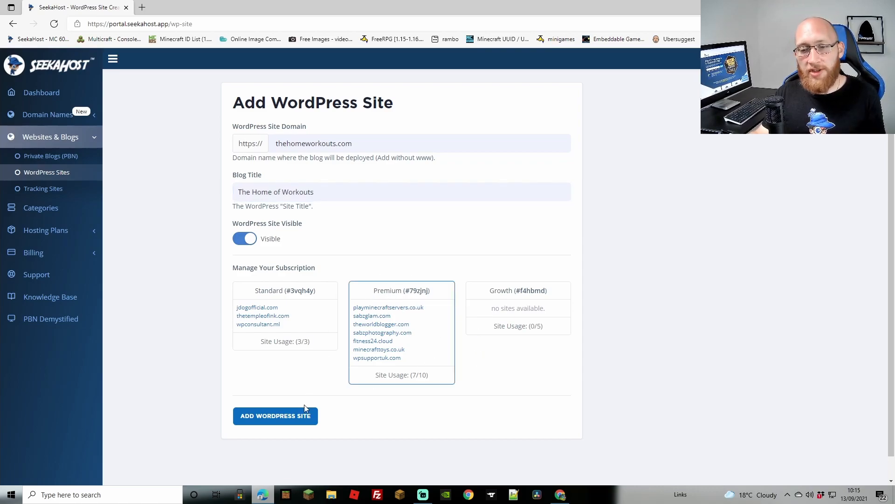
pyautogui.click(299, 416)
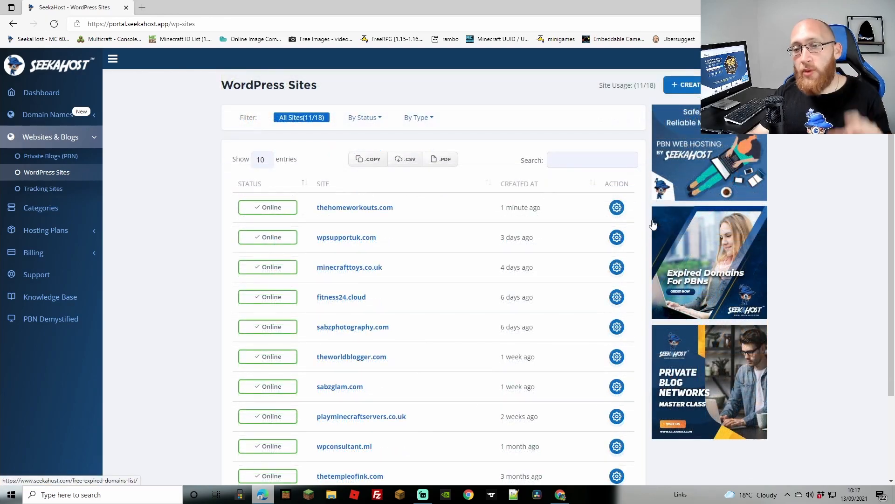
# Open the site info for thehomeworkouts.com and highlight its two nameservers
pyautogui.click(616, 208)
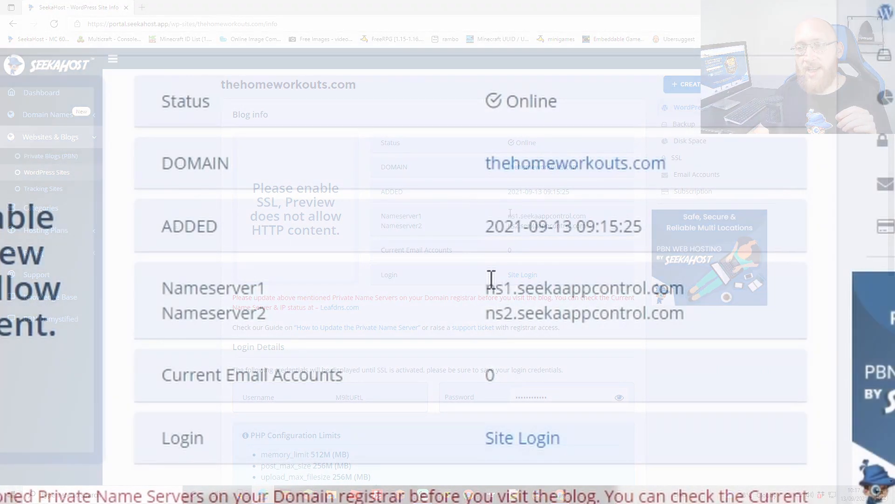
pyautogui.moveTo(486, 287); pyautogui.dragTo(684, 288)
pyautogui.click(680, 305)
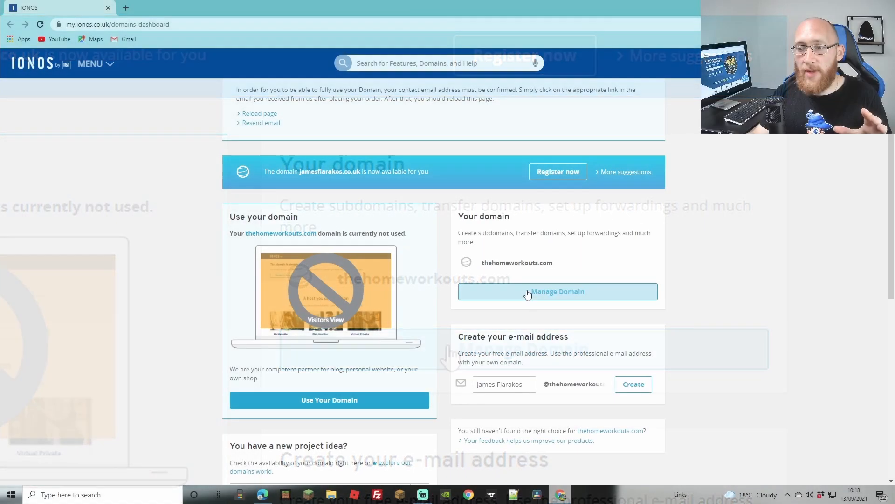
# Switch to IONOS and open the custom name server settings for thehomeworkouts.com
pyautogui.click(470, 354)
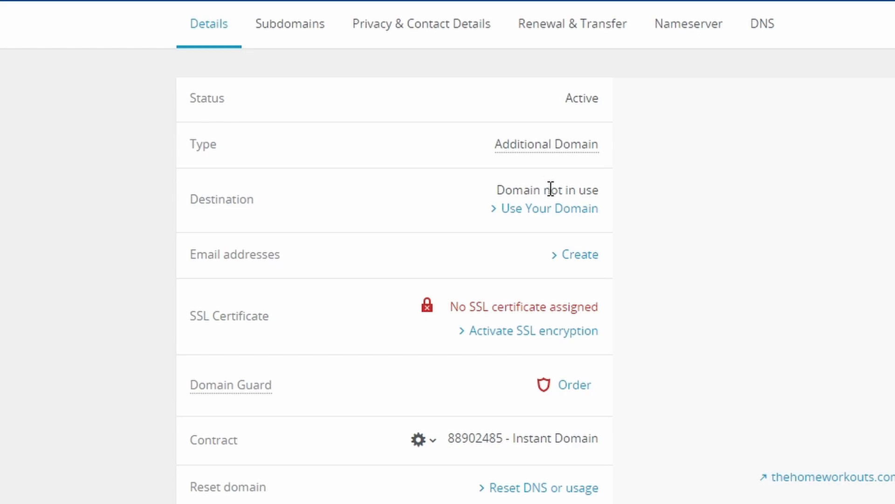
pyautogui.click(546, 208)
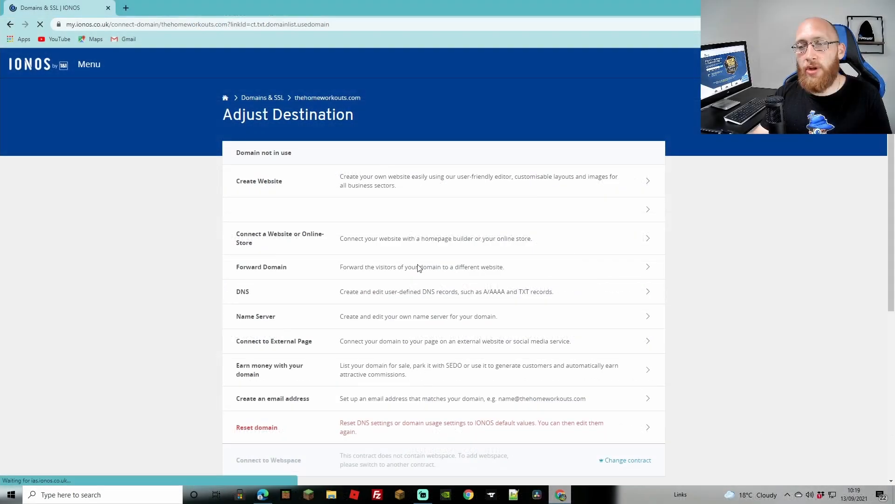
pyautogui.click(359, 318)
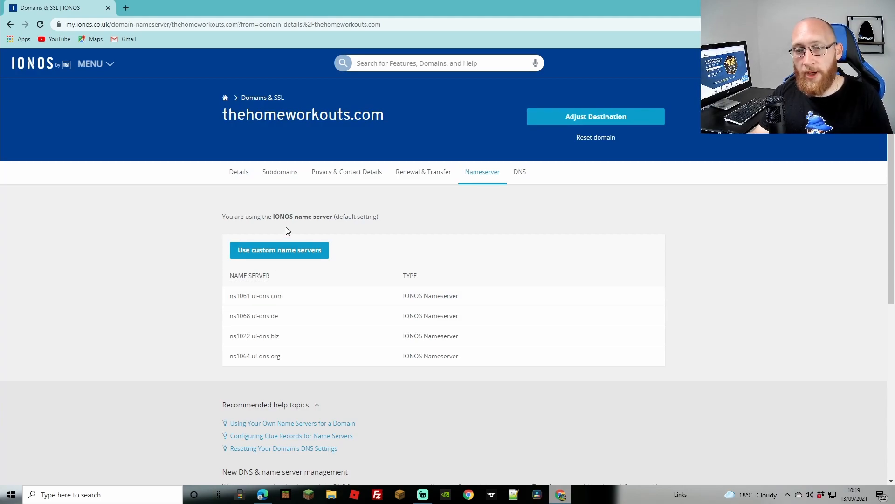
pyautogui.click(287, 250)
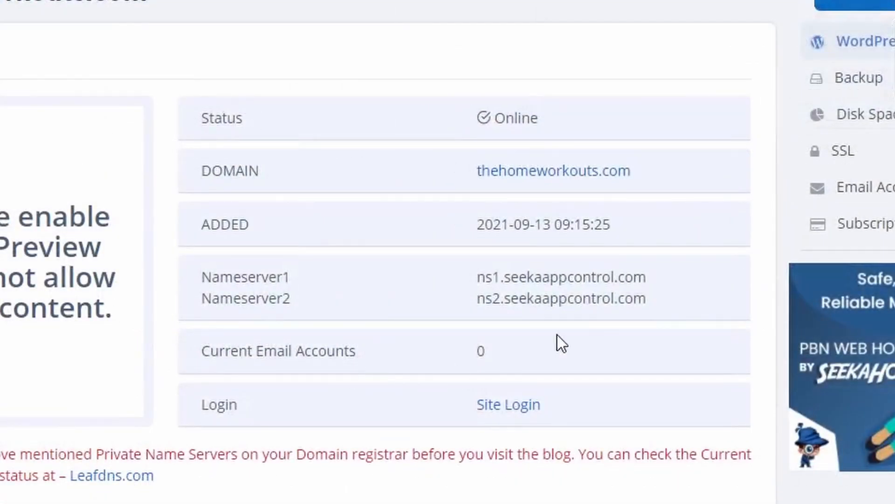
# Copy the SeekaHost nameservers into IONOS as Name Server 1 ns1.seekaappcontrol.com and Name Server 2 ns2.seekaappcontrol.com, and save them
pyautogui.doubleClick(514, 278)
pyautogui.rightClick(523, 279)
pyautogui.click(578, 292)
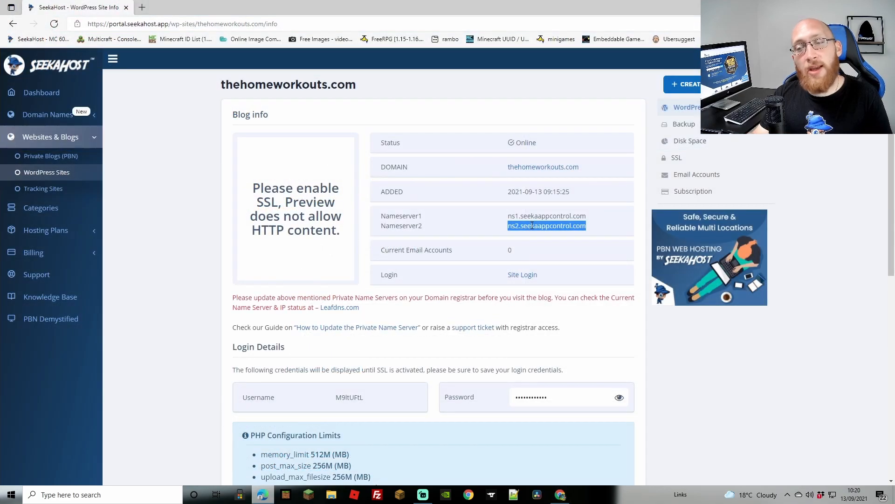
pyautogui.rightClick(532, 226)
pyautogui.click(553, 236)
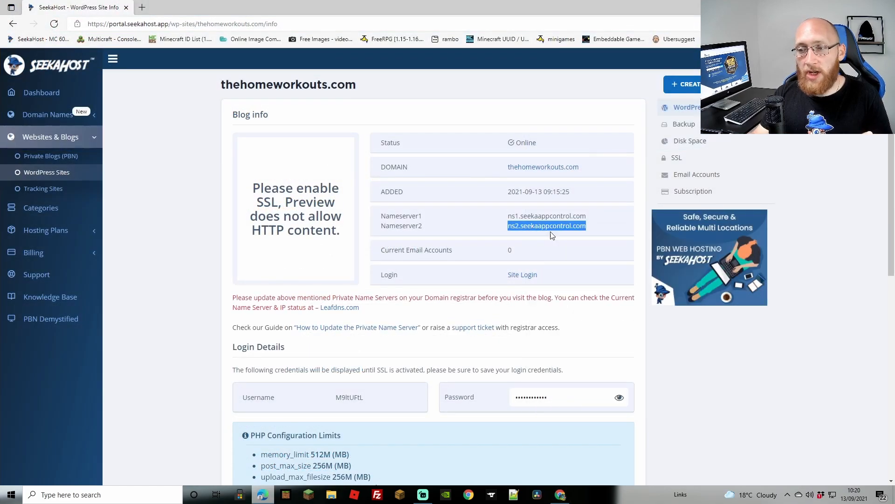
pyautogui.click(560, 495)
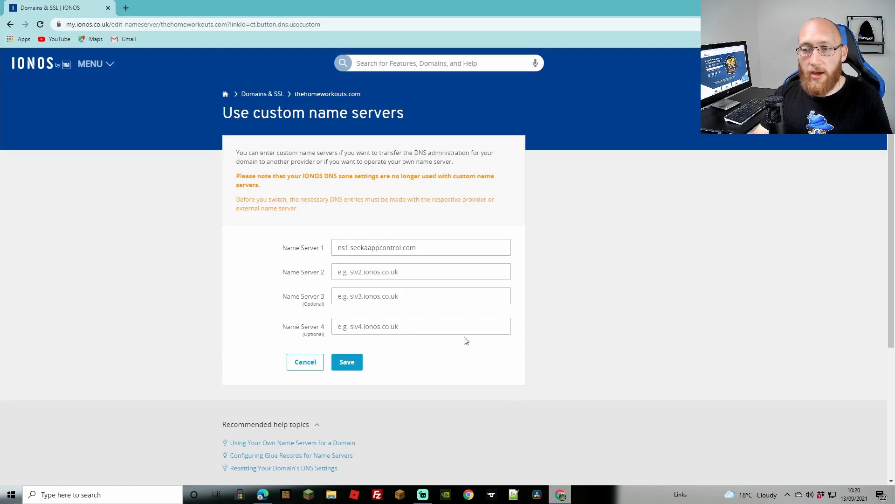
pyautogui.rightClick(382, 271)
pyautogui.click(431, 315)
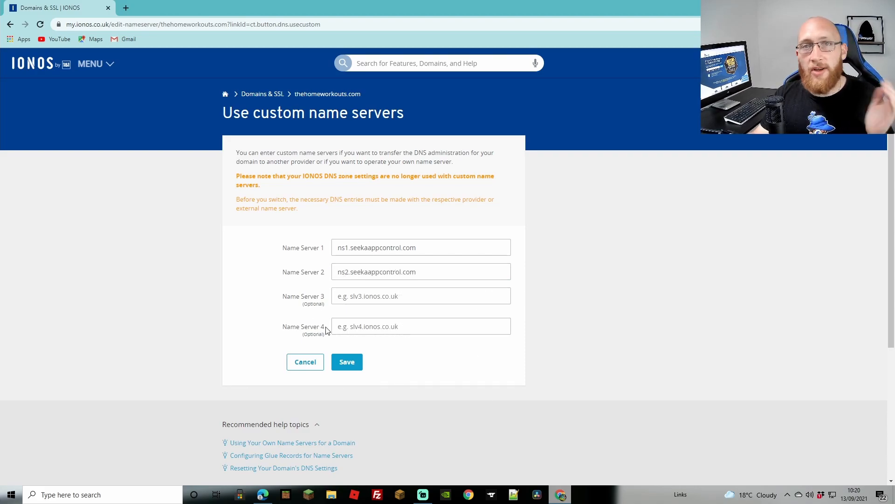
pyautogui.click(354, 361)
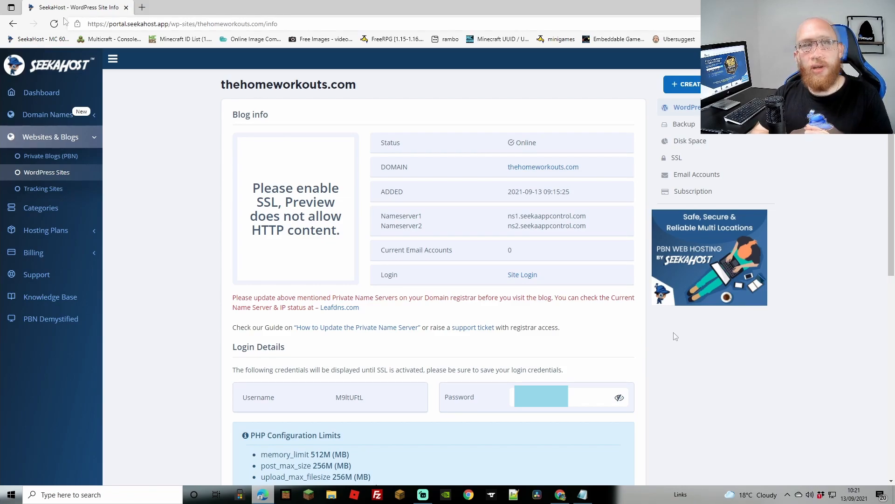
# In SeekaHost, check the domain's nameserver status through LeafDNS and enable the SSL certificate for thehomeworkouts.com
pyautogui.click(676, 160)
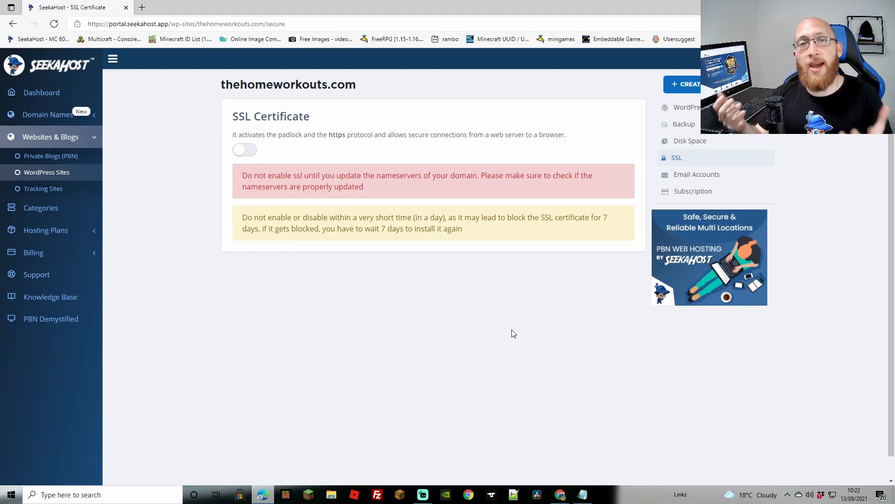
pyautogui.click(689, 109)
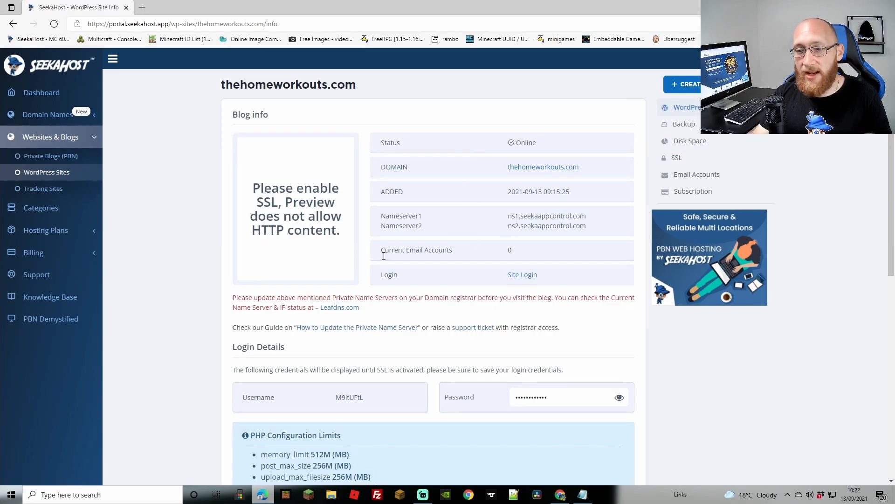
pyautogui.click(340, 308)
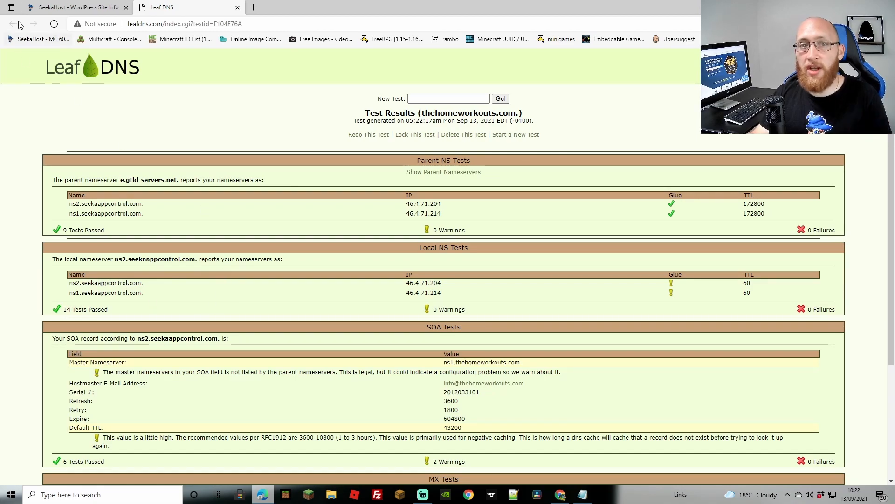
pyautogui.click(237, 8)
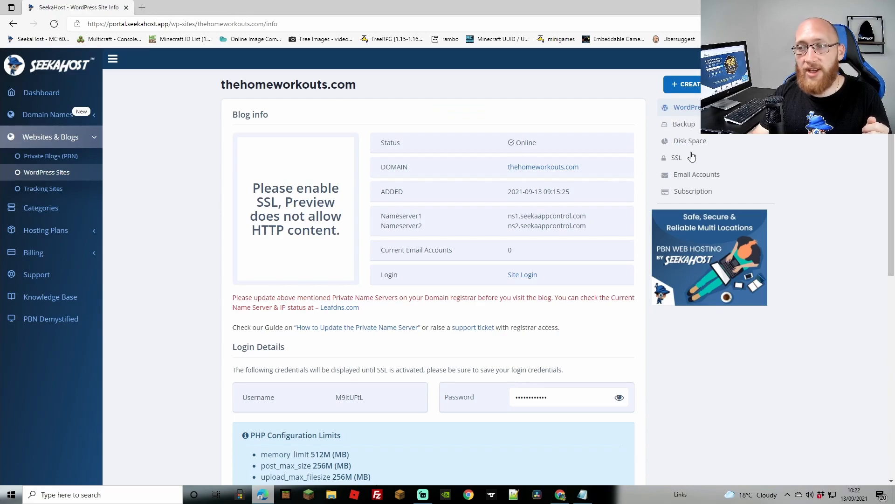
pyautogui.click(677, 159)
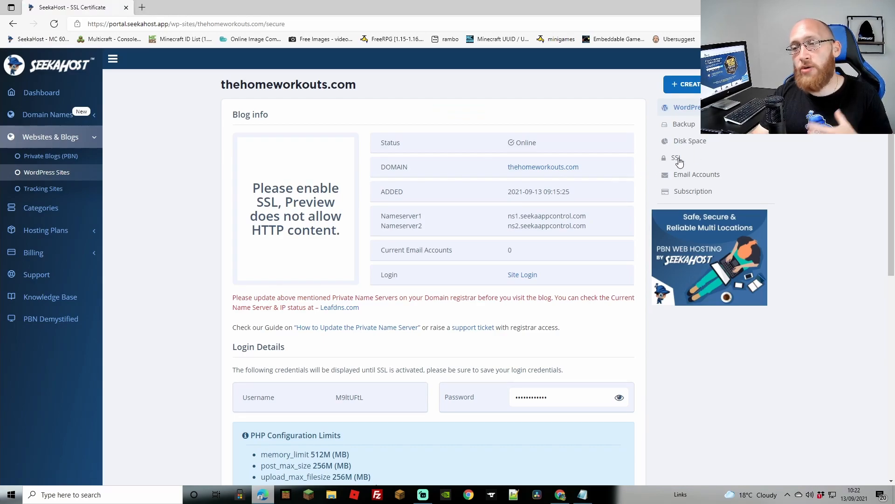
pyautogui.click(248, 150)
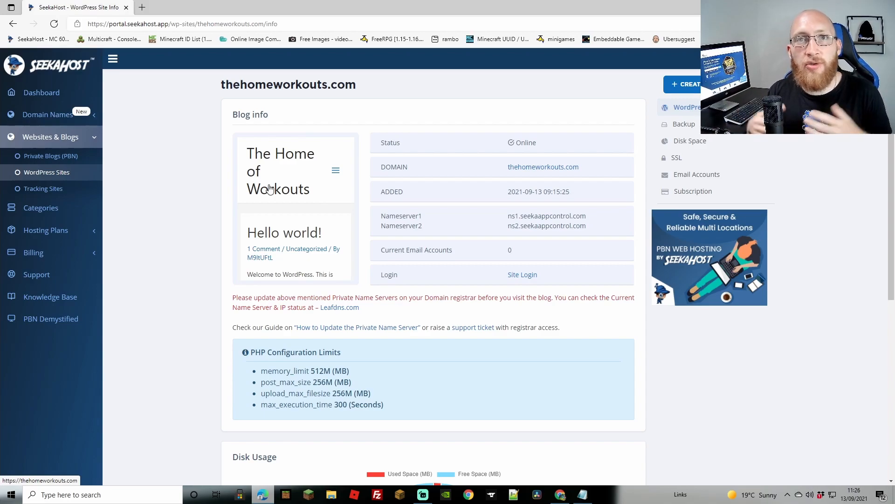
# Create an email account on thehomeworkouts.com, filling in the mailbox name, the password and the password confirmation
pyautogui.click(692, 180)
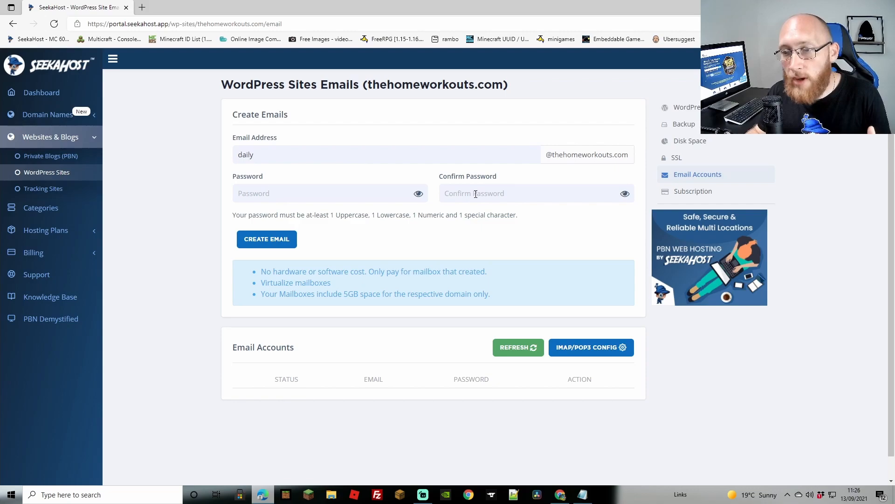
pyautogui.click(280, 241)
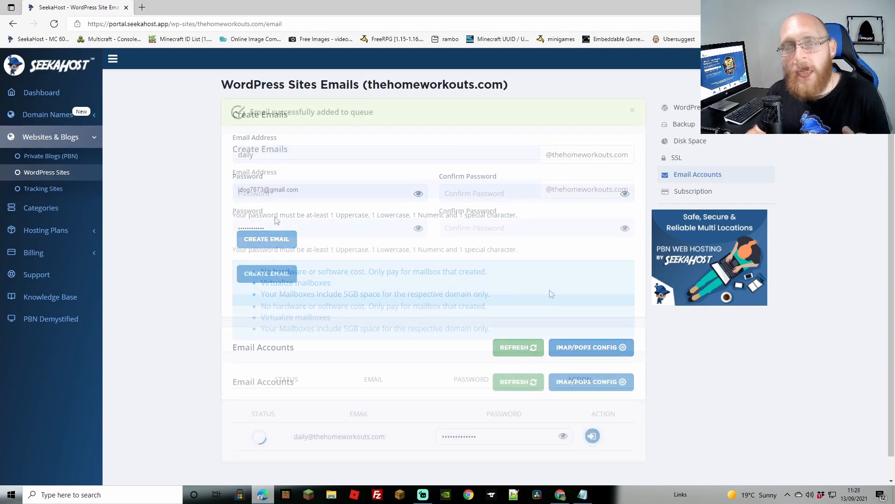
pyautogui.scroll(-1, 560, 280)
pyautogui.click(512, 359)
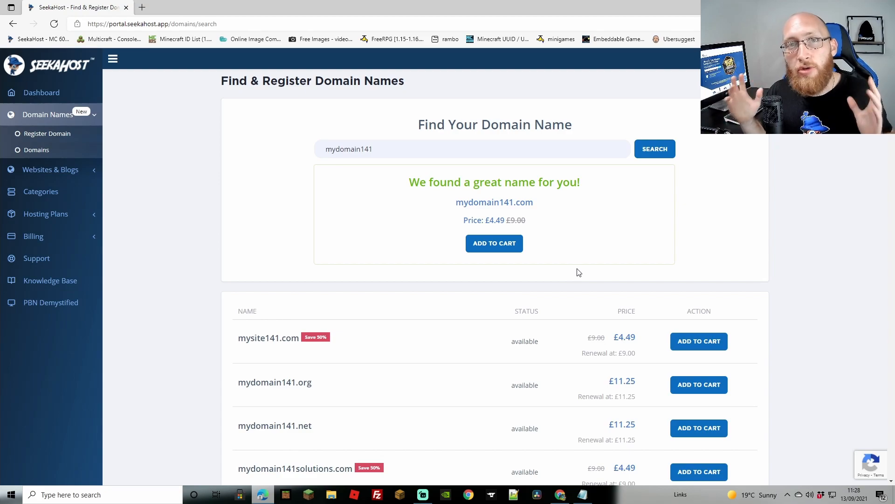
# Browse the domain names and prices offered for mydomain141 on the domain registration page
pyautogui.scroll(-2, 578, 272)
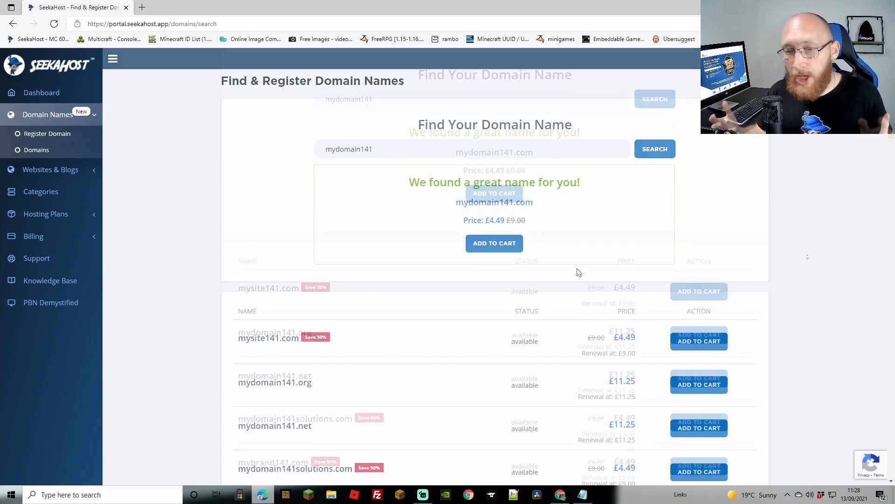
pyautogui.scroll(-5, 808, 257)
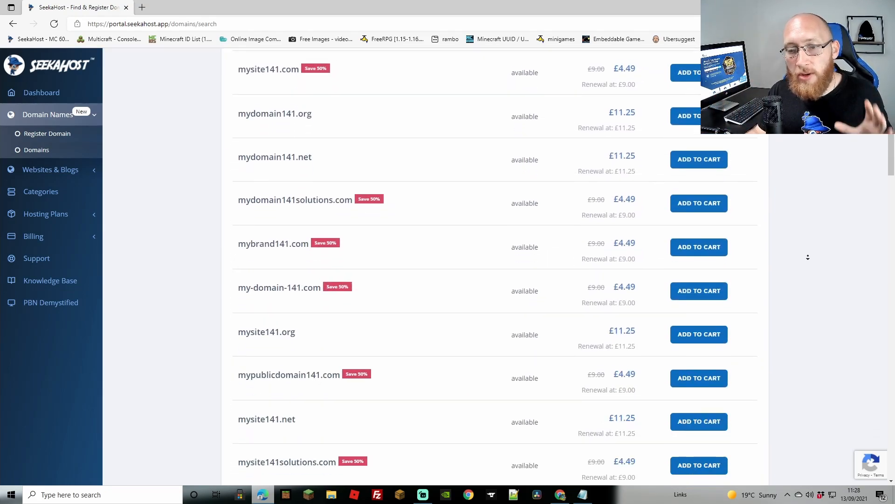
pyautogui.scroll(-2, 809, 257)
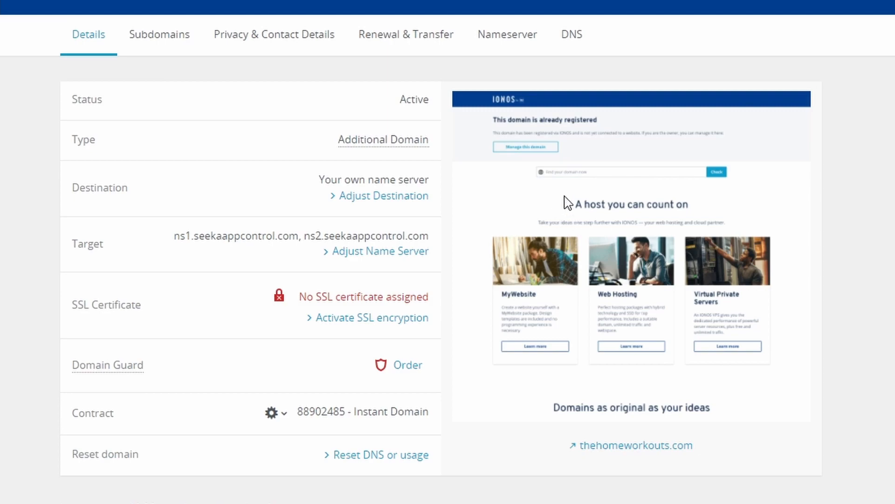
# Switch to IONOS and view the name servers assigned to thehomeworkouts.com
pyautogui.click(527, 38)
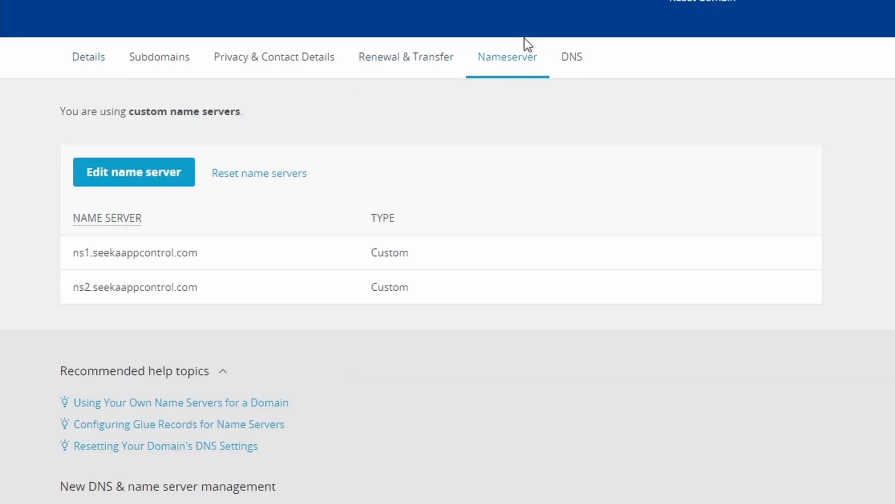